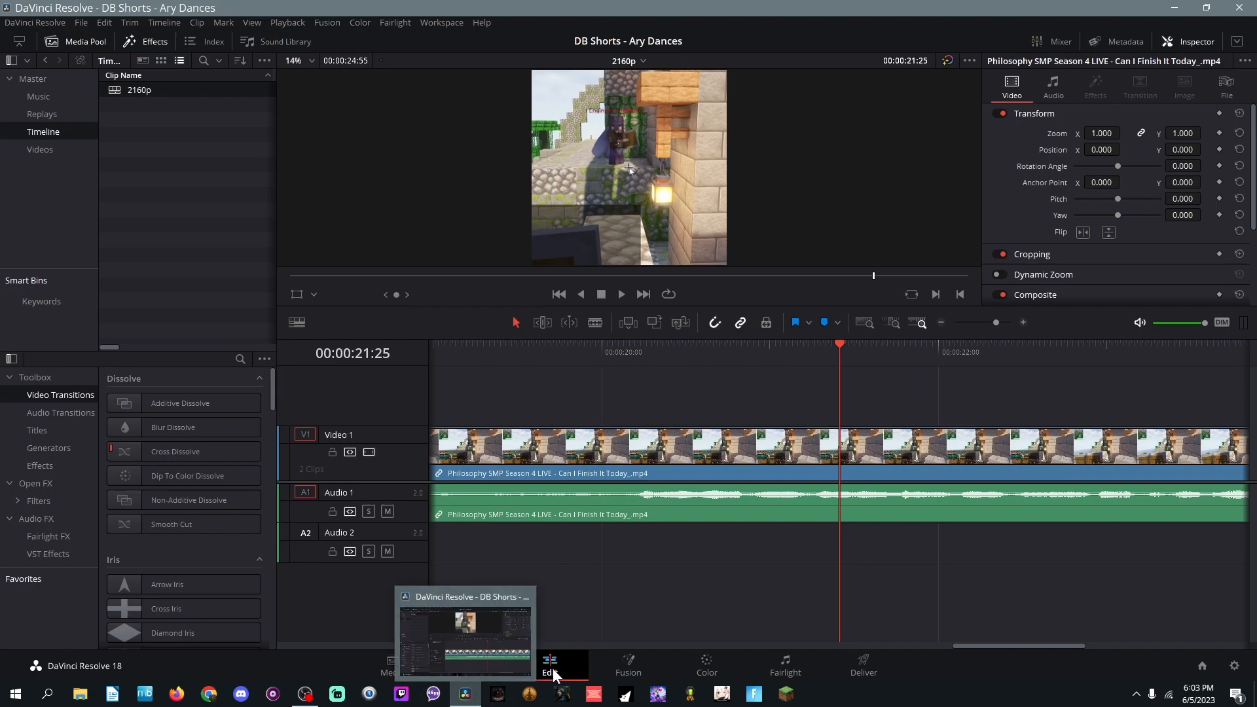
Step: Switch to Chrome and read the YouTube Help instructions on how to create Shorts
click(210, 695)
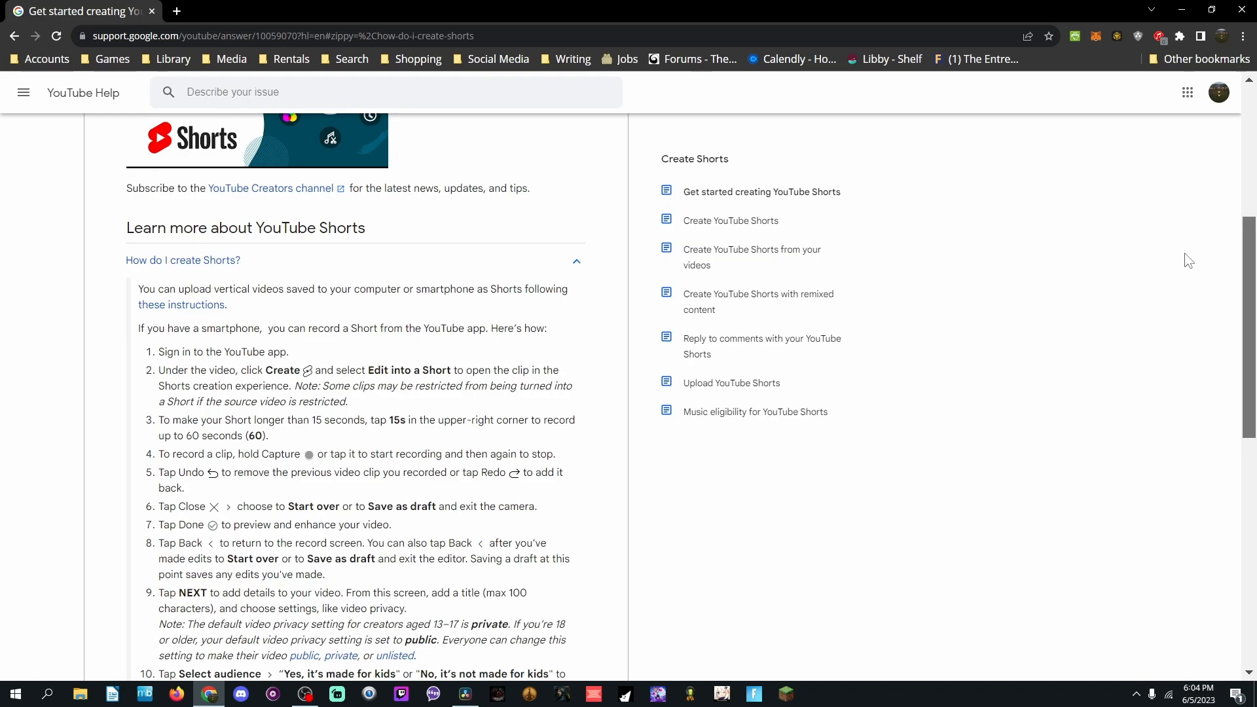
scroll(1183, 281, down, 2)
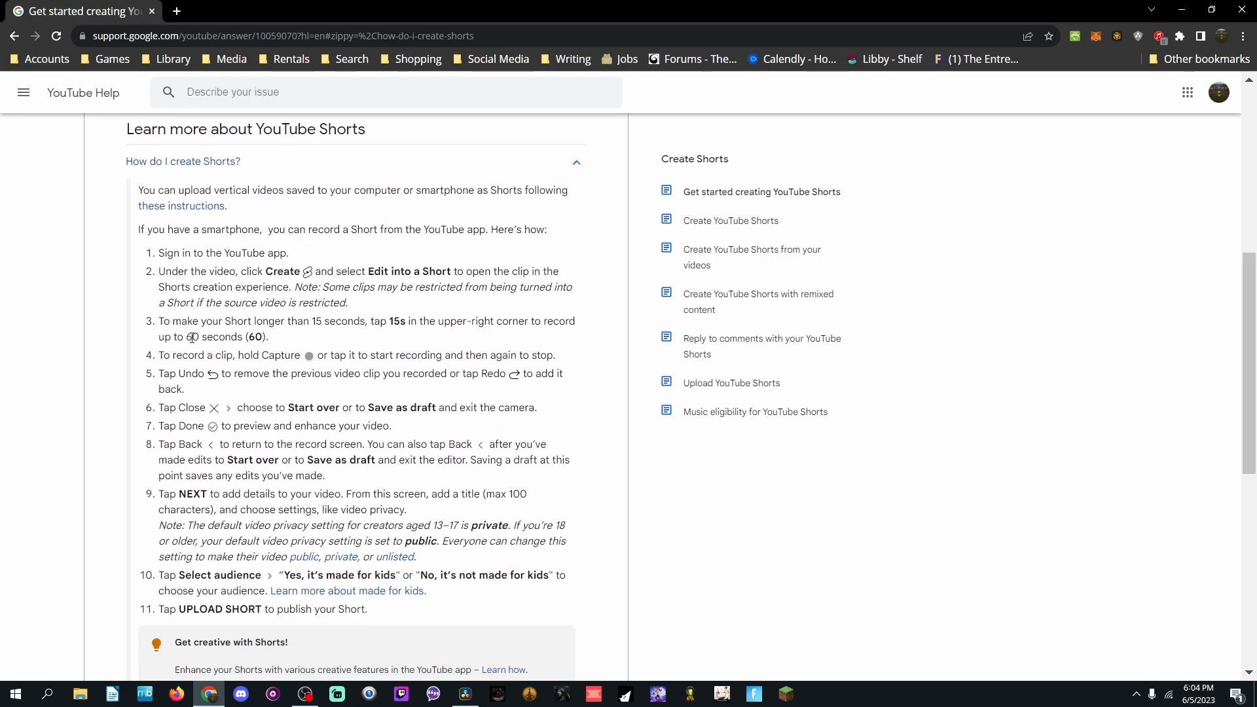
drag(1250, 280, 1254, 113)
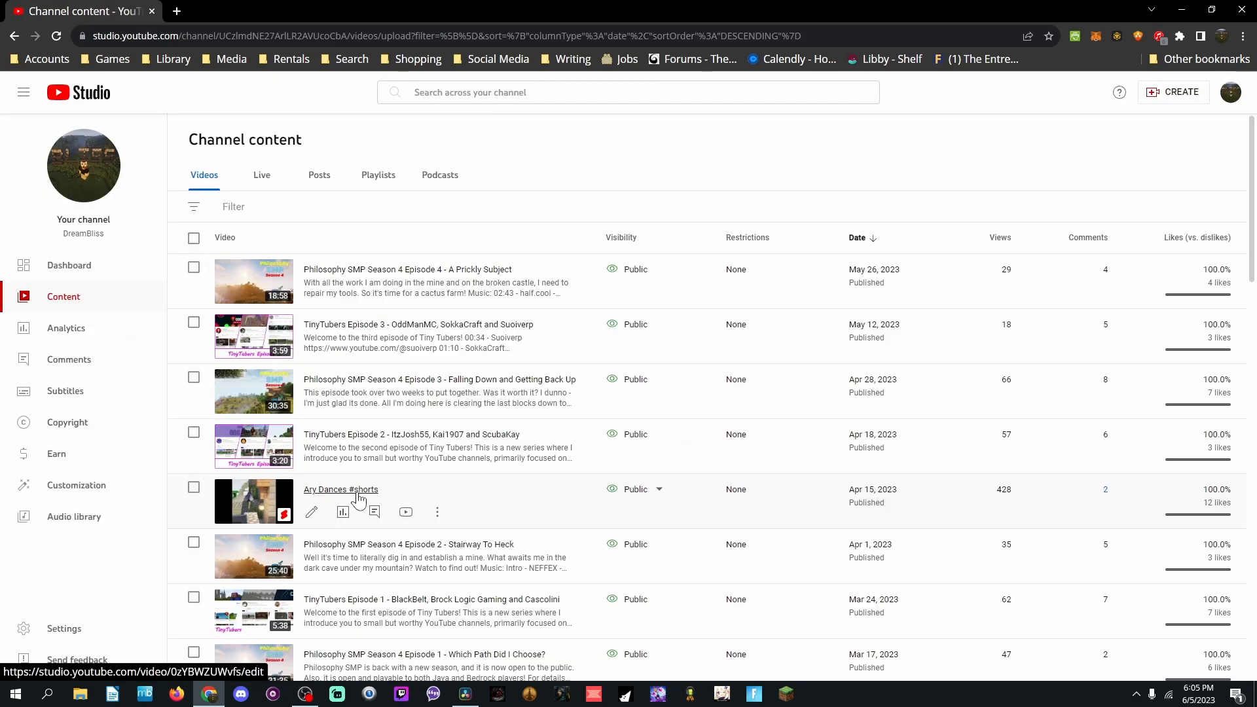
Step: Open the details of the Ary Dances #shorts video in YouTube Studio and read its full description and hashtags
click(311, 512)
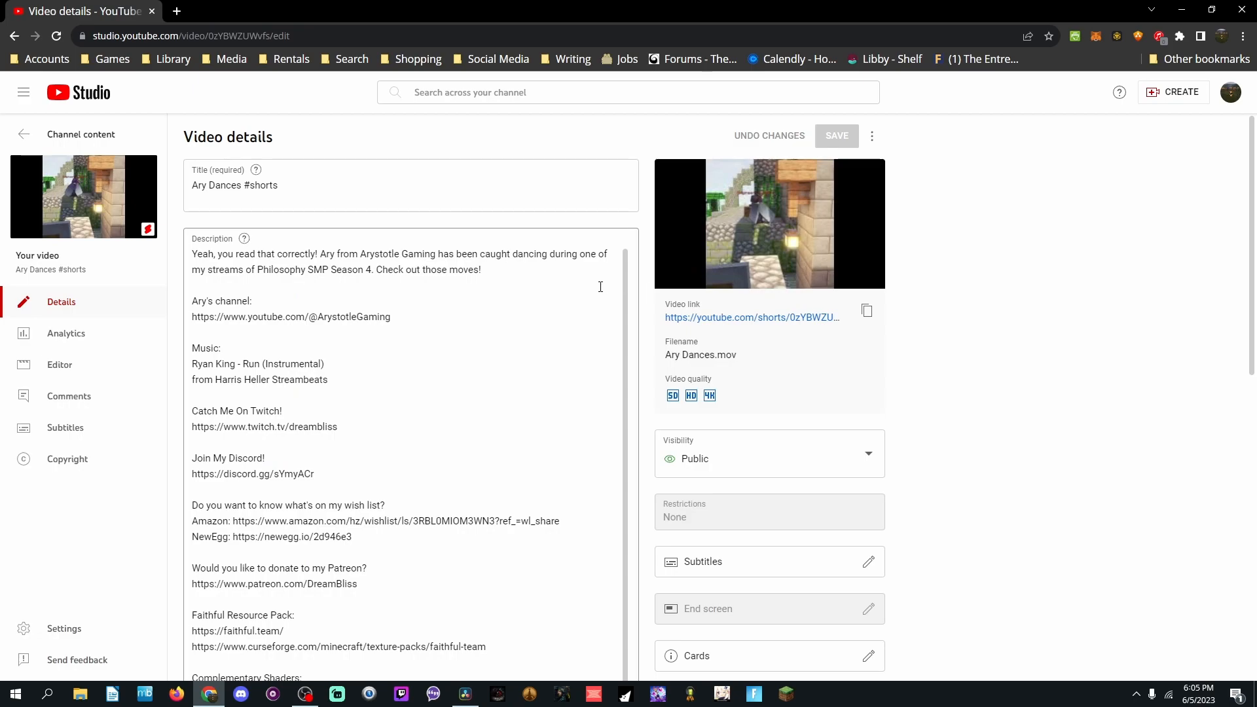
drag(626, 356, 635, 472)
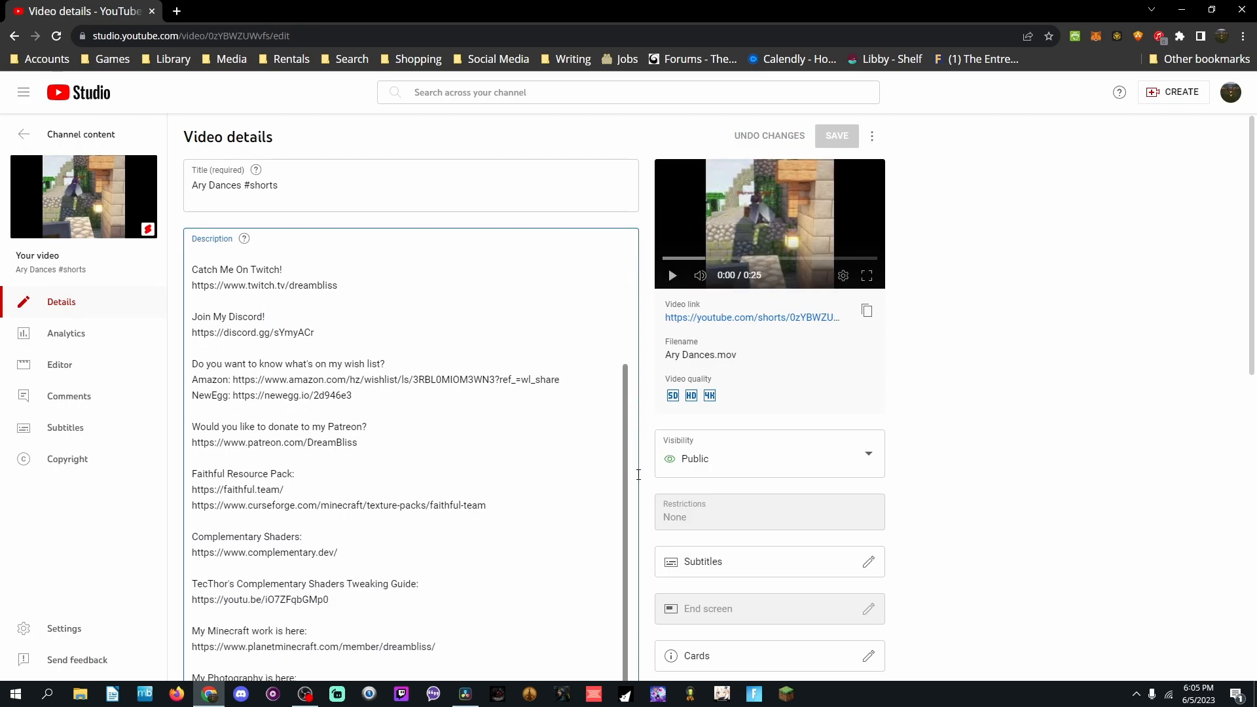
scroll(401, 494, down, 5)
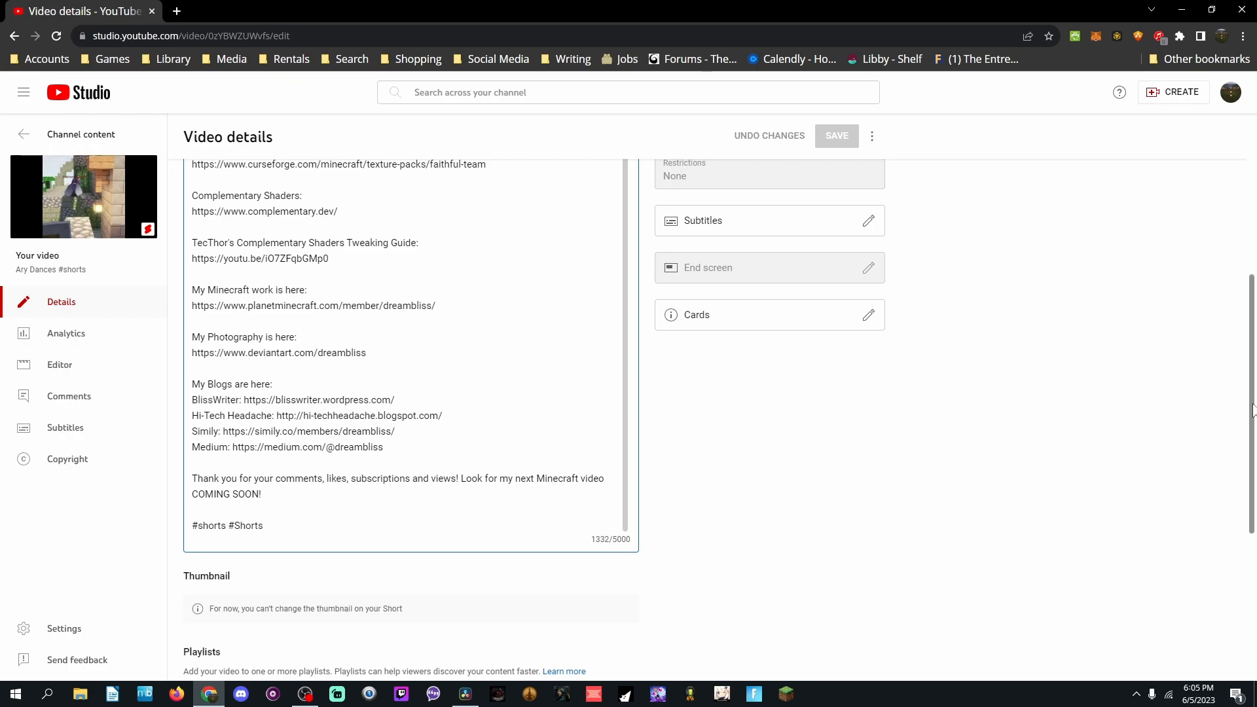
click(1253, 218)
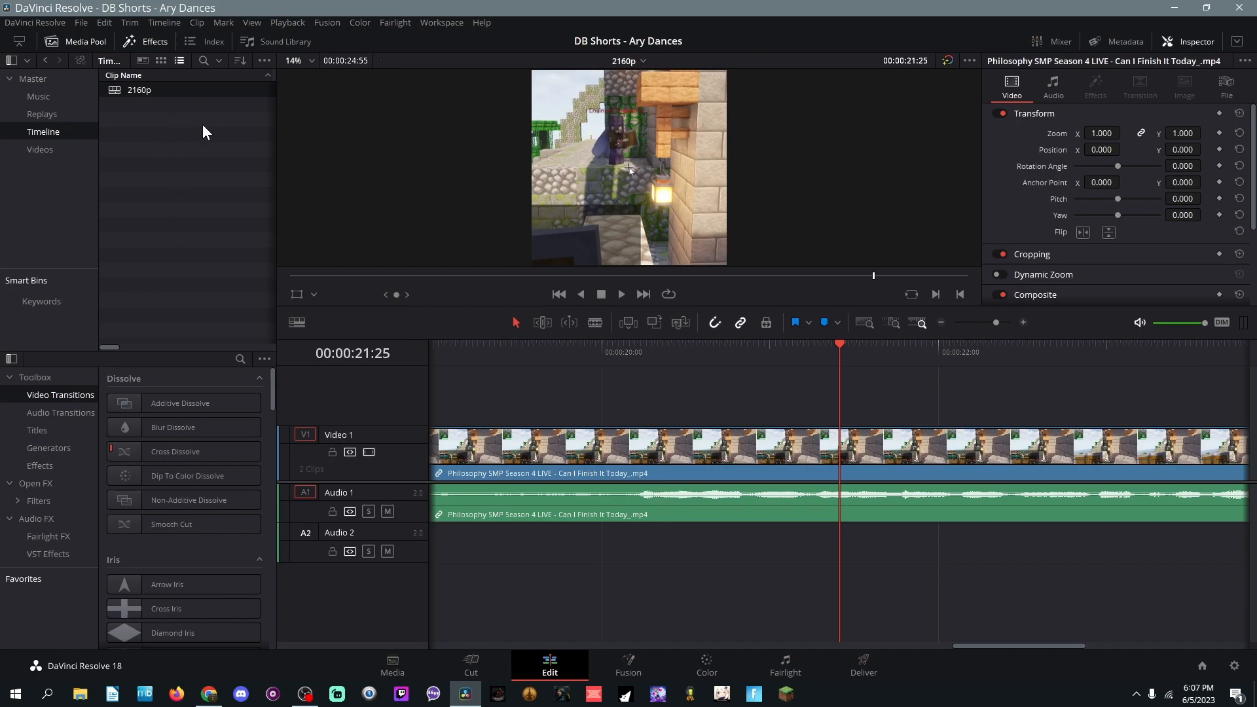
Step: Examine the Format, Monitor and Output settings of the 2160p timeline in DaVinci Resolve, leaving them unchanged
right_click(133, 91)
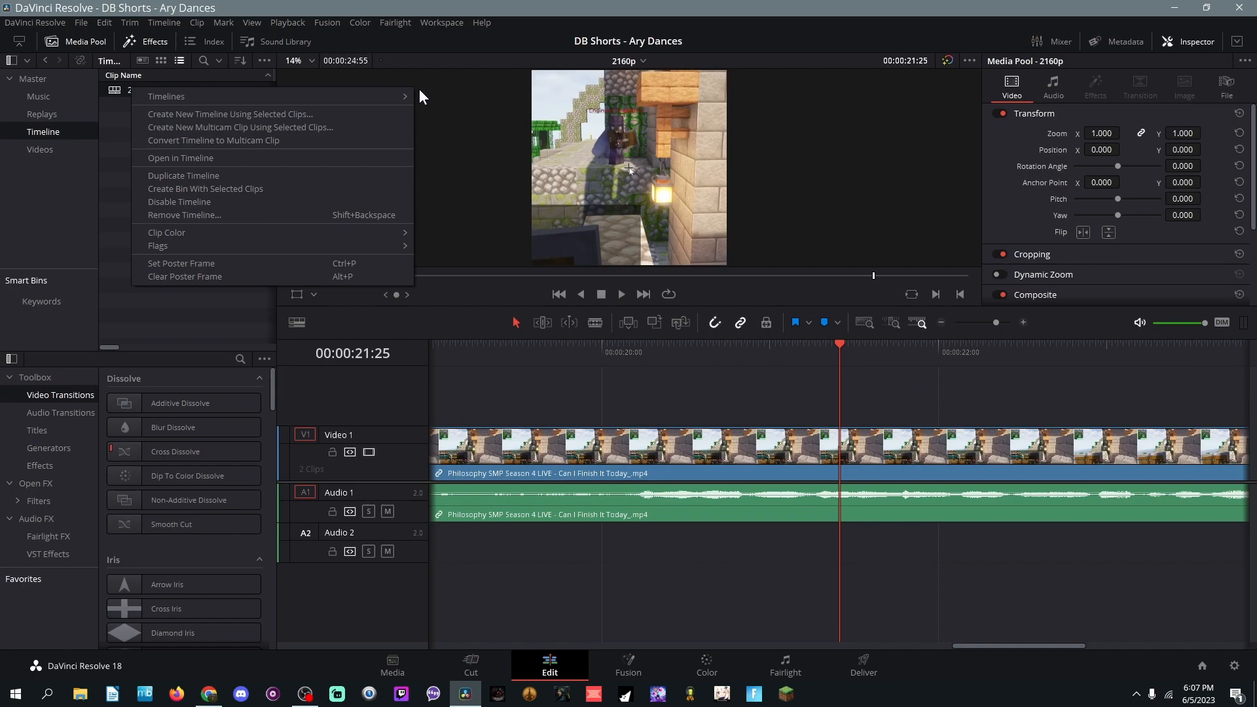
mouse_move(401, 99)
click(458, 98)
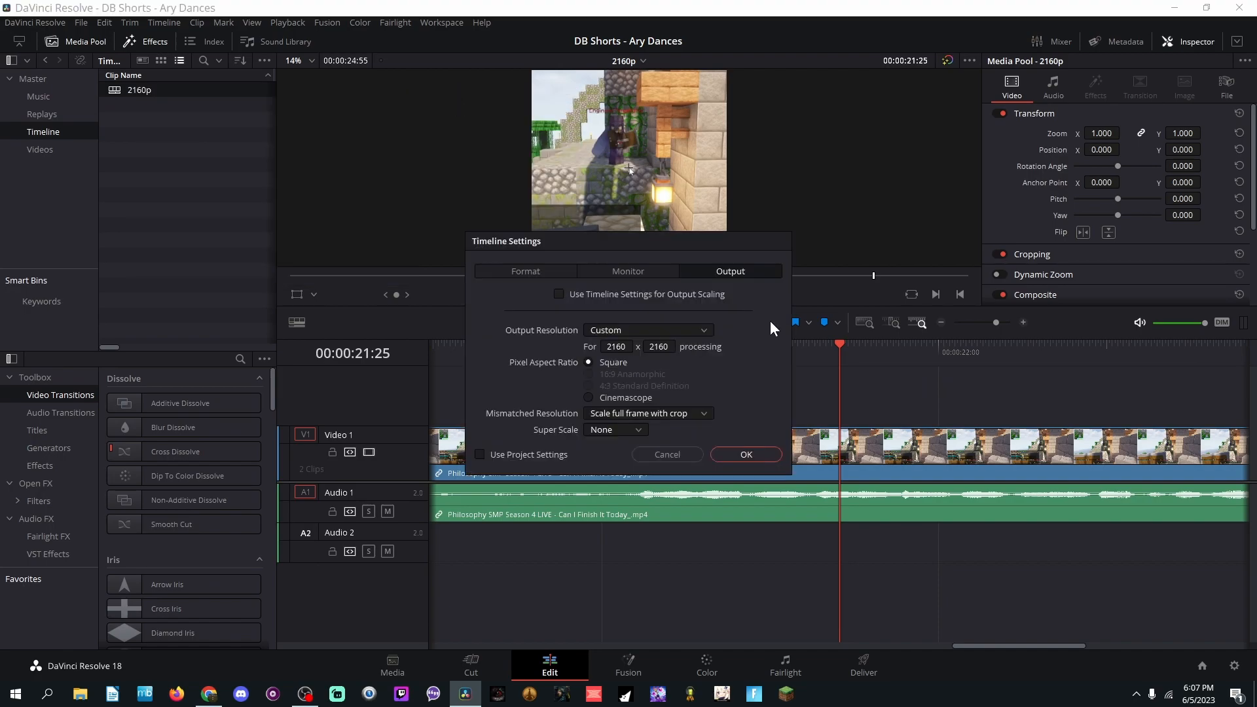
click(509, 271)
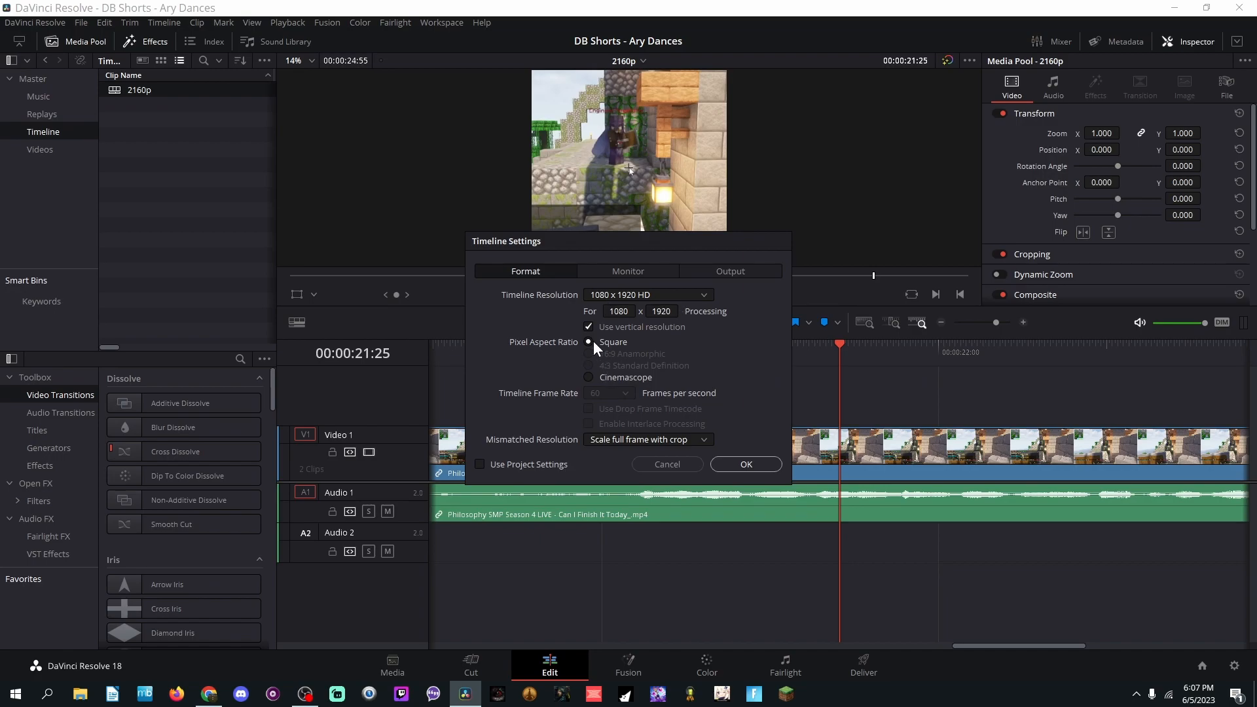
click(629, 273)
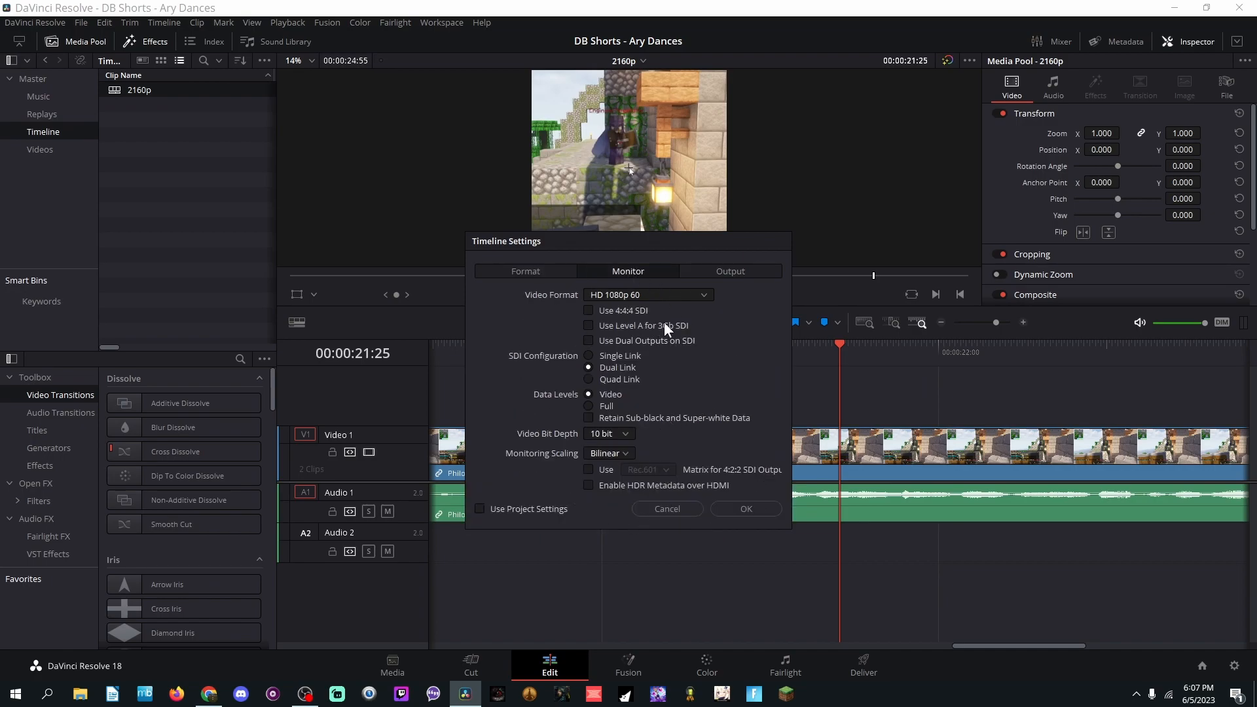
click(742, 272)
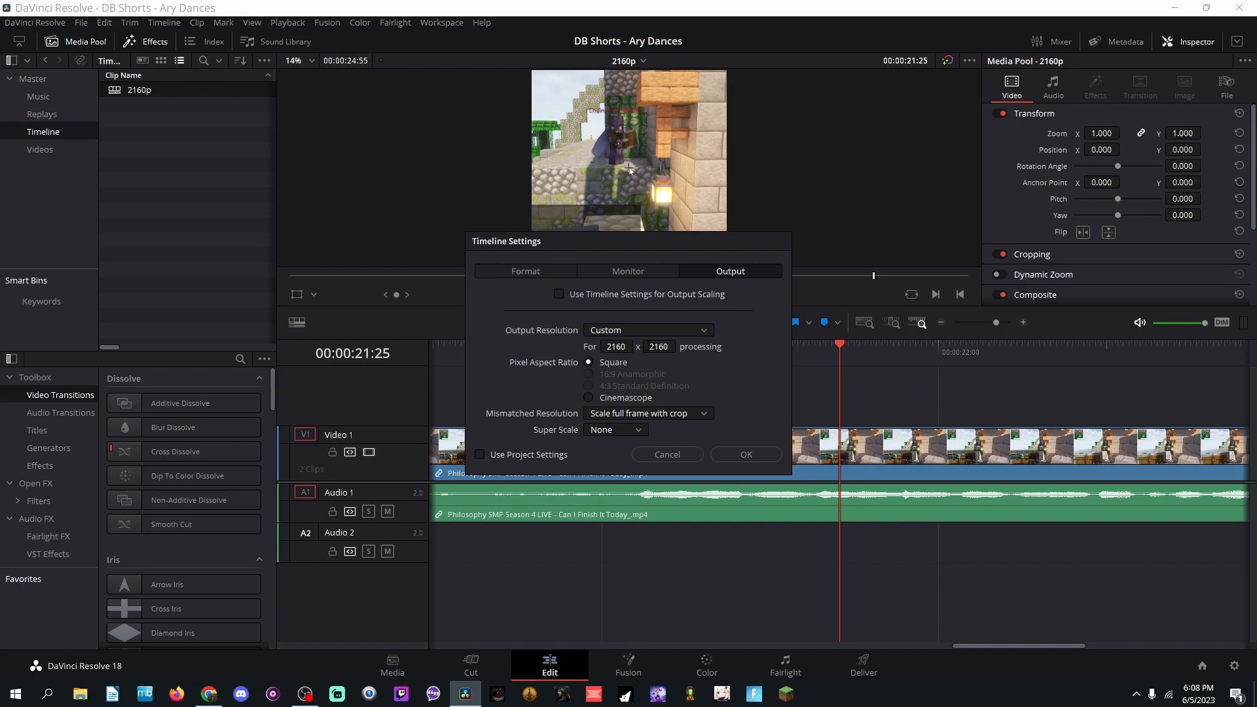
click(667, 454)
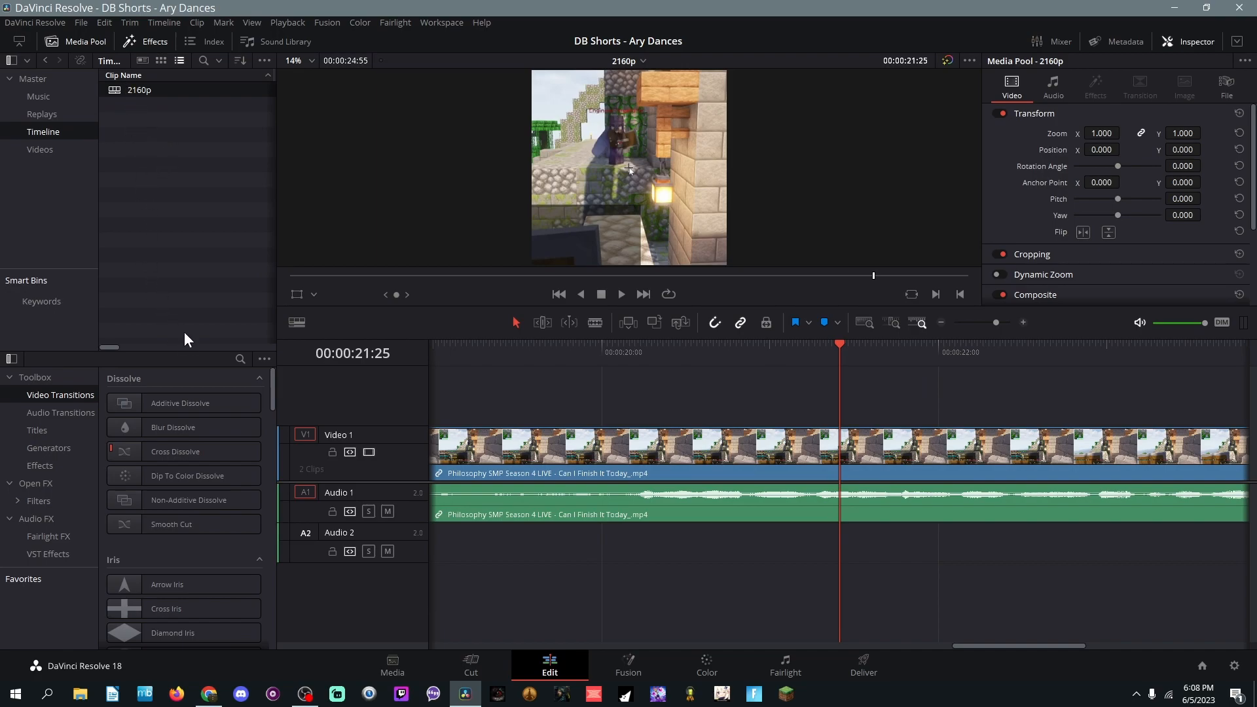
Step: Go to the Deliver page and examine the resolutions available for the custom export
click(875, 674)
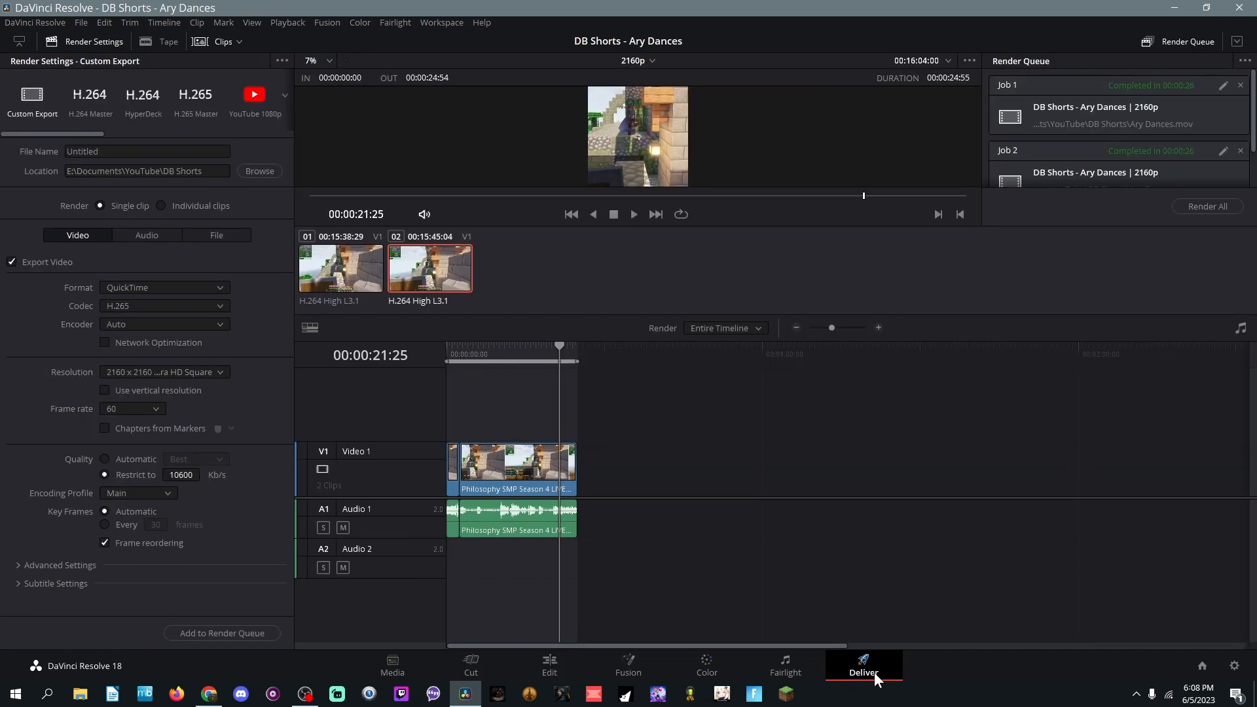
click(221, 371)
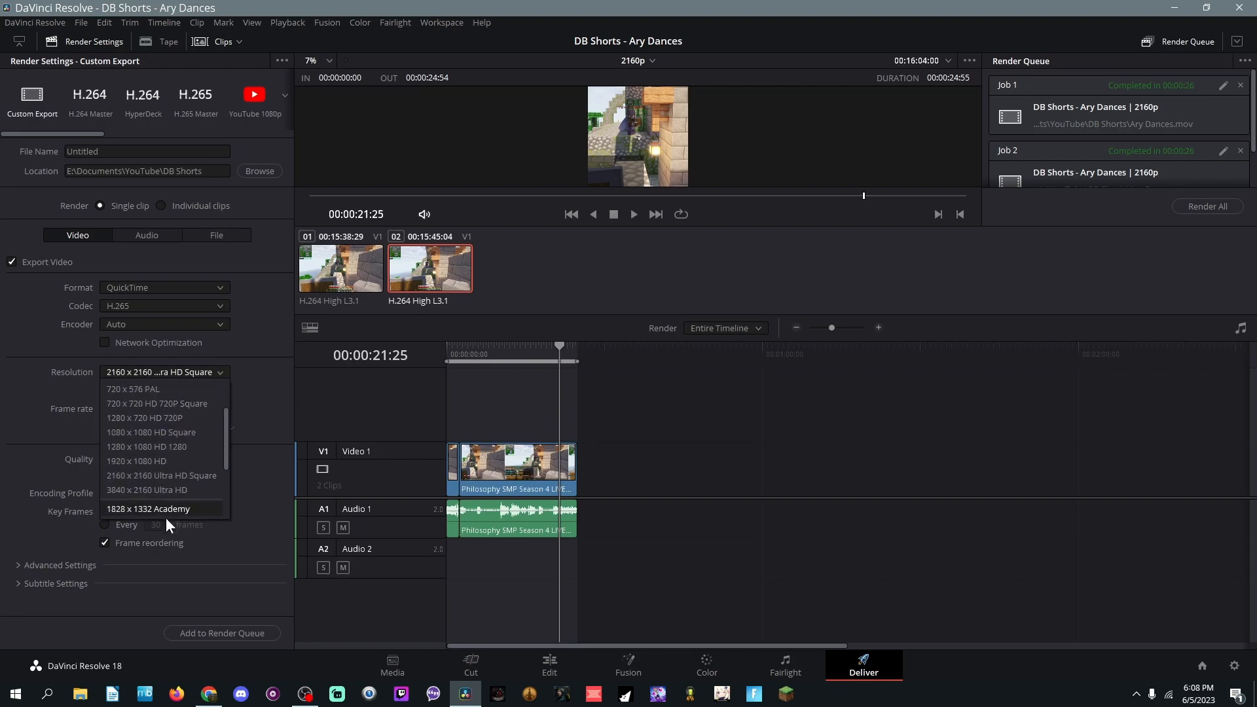
click(264, 383)
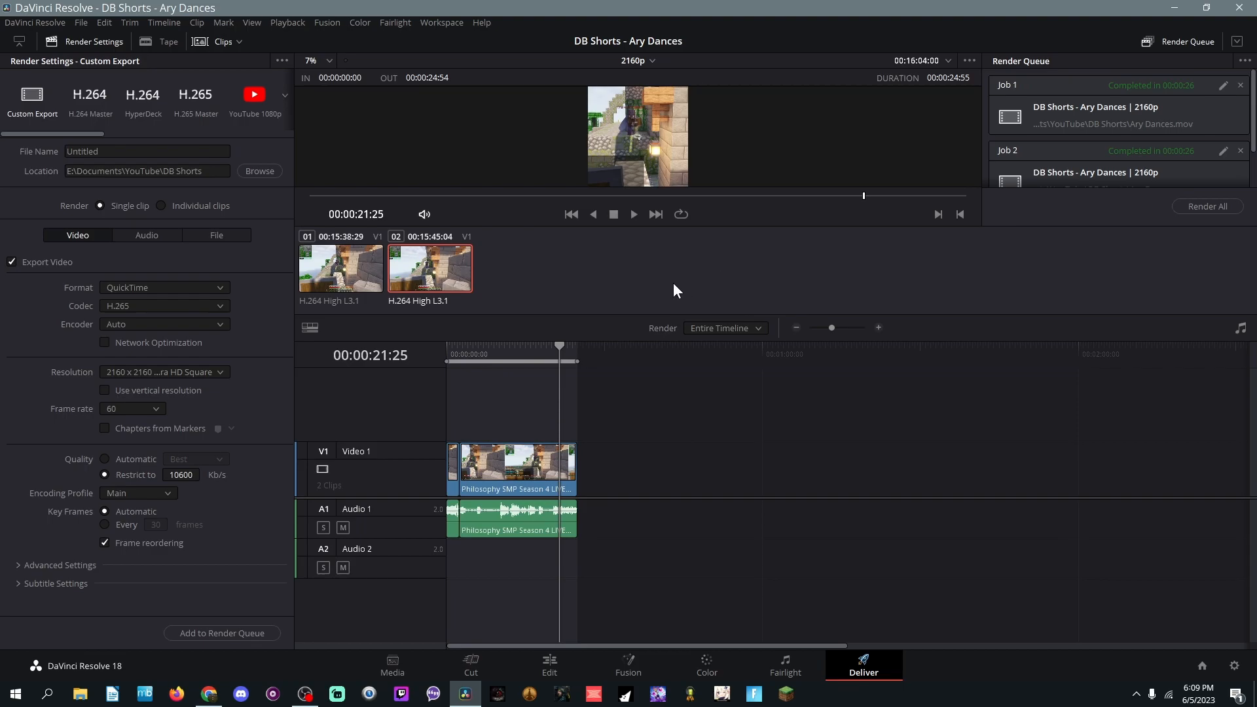
Step: Name the export file test and agree to add it as a higher-resolution render
click(118, 151)
double_click(119, 152)
text(test)
key(Return)
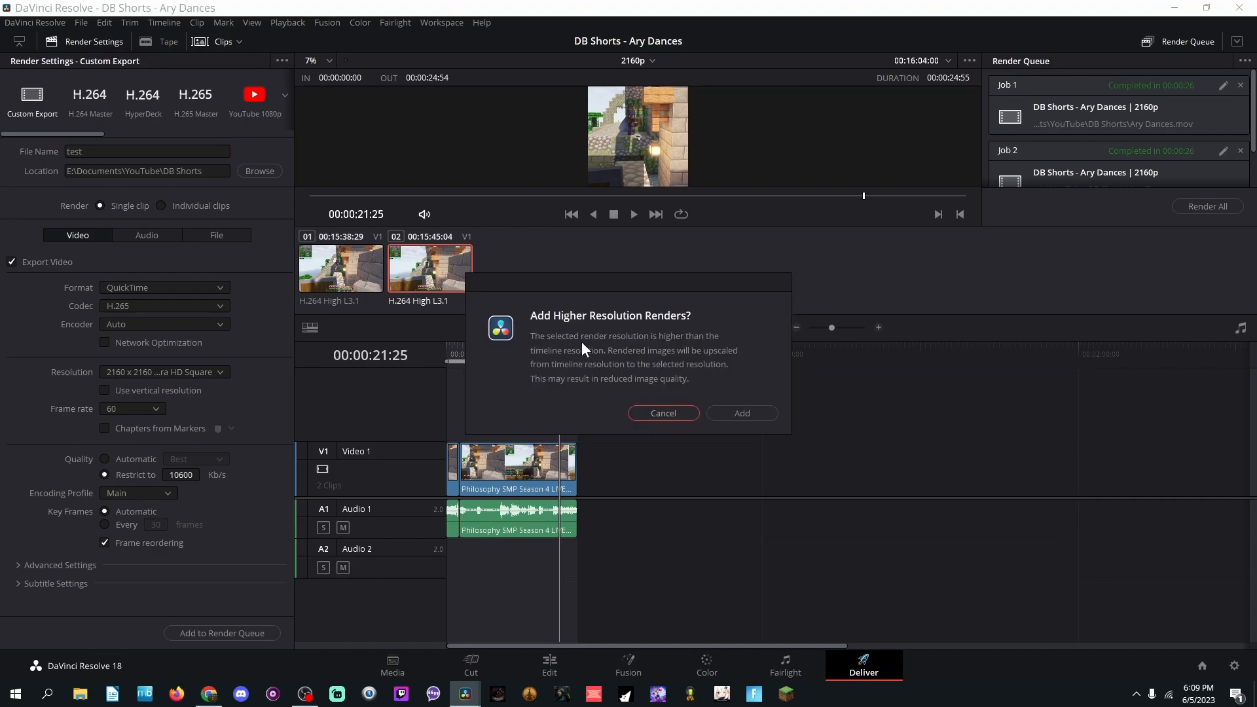
click(741, 413)
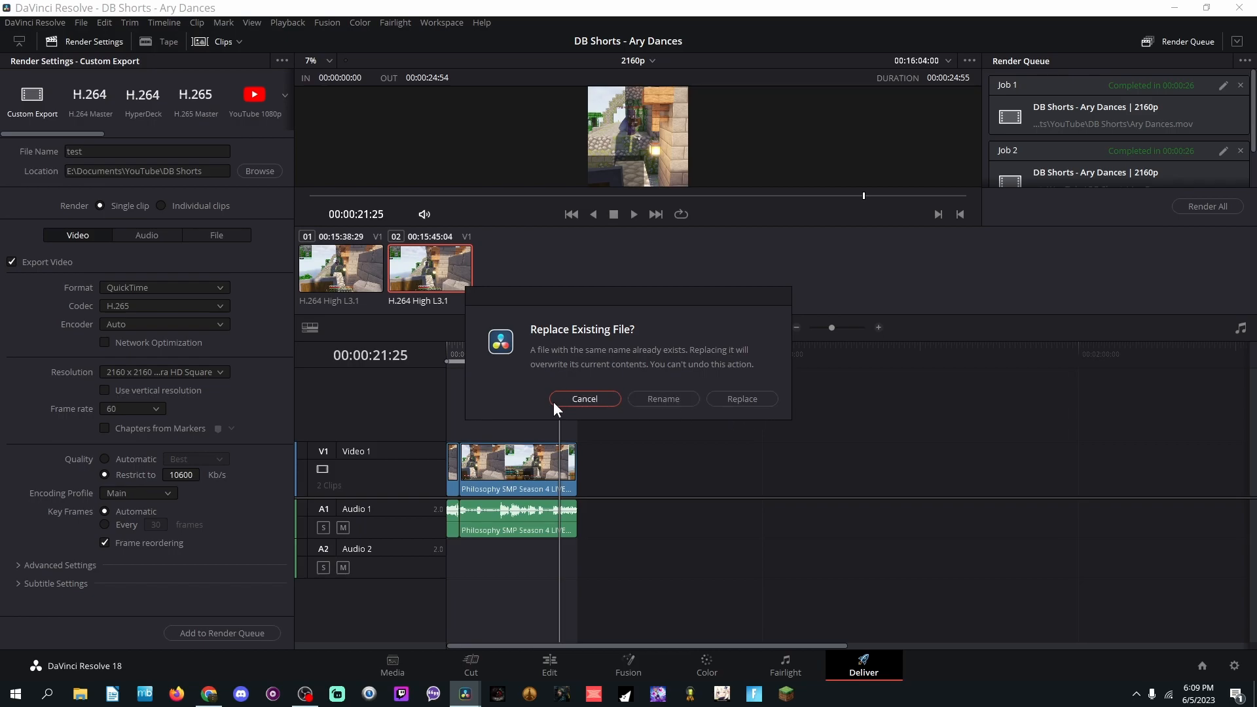
Step: Rename the output to test2.mov instead of replacing the existing file, and save it to the render queue
click(662, 397)
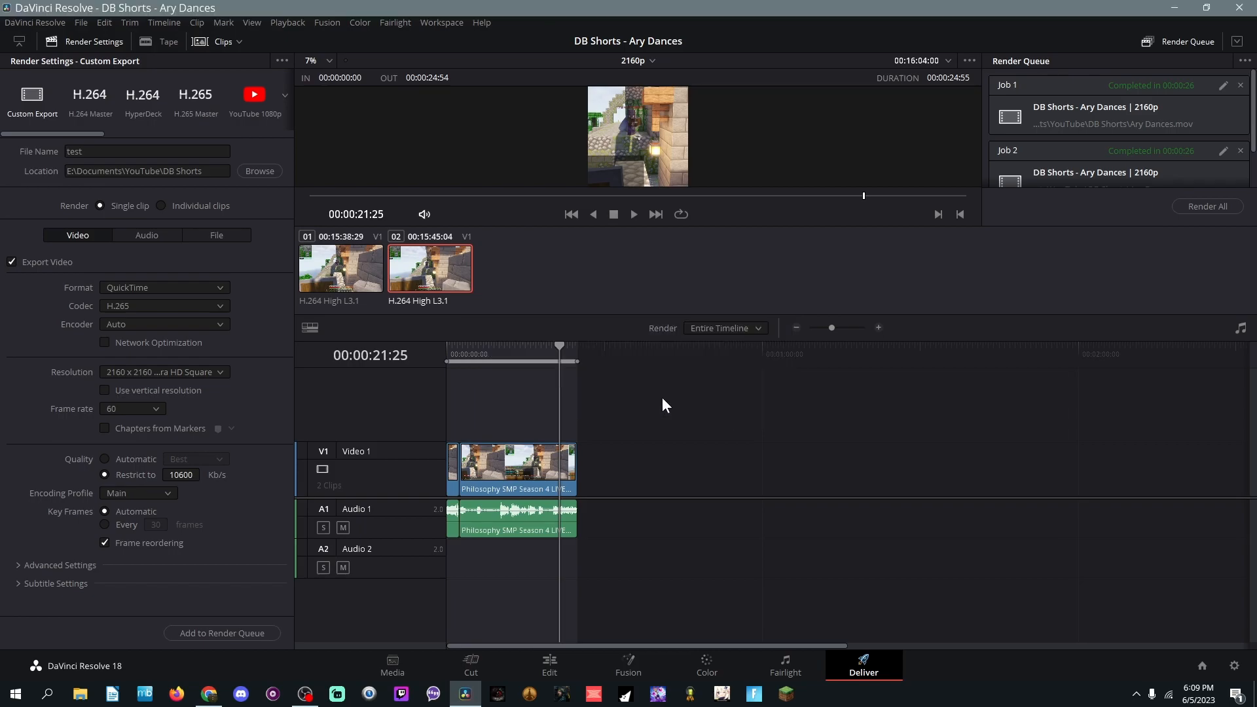
click(449, 332)
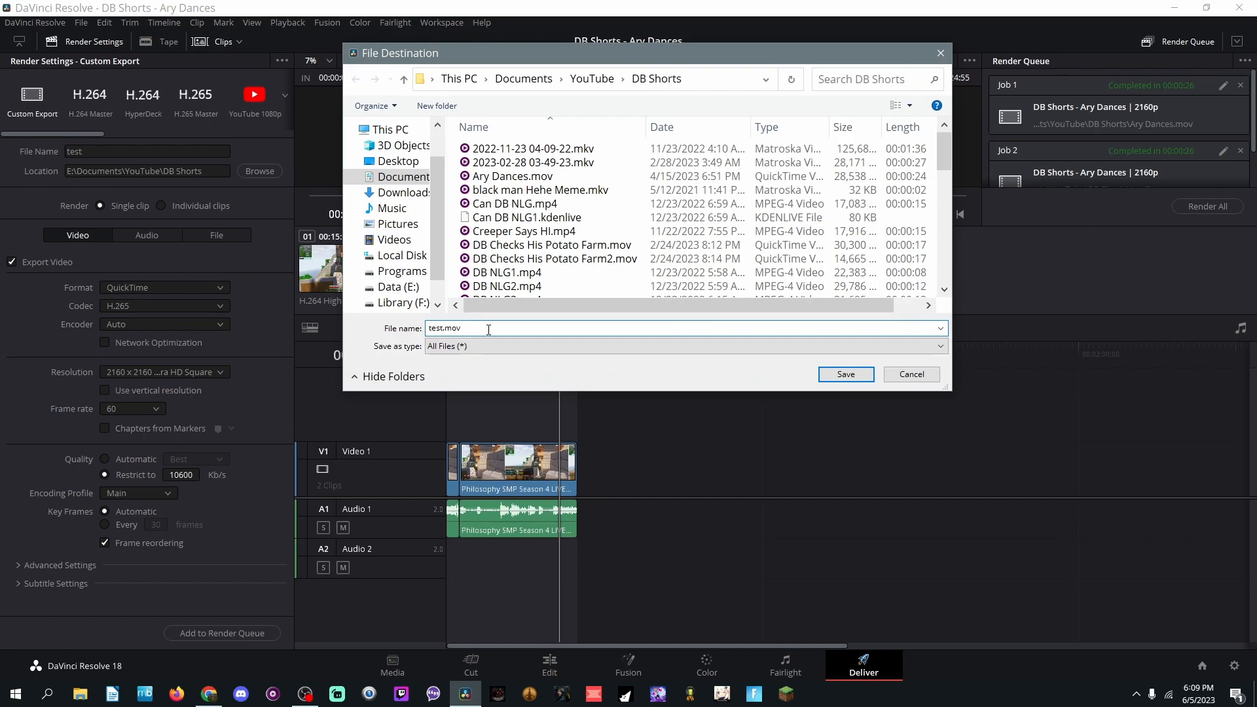
text(2)
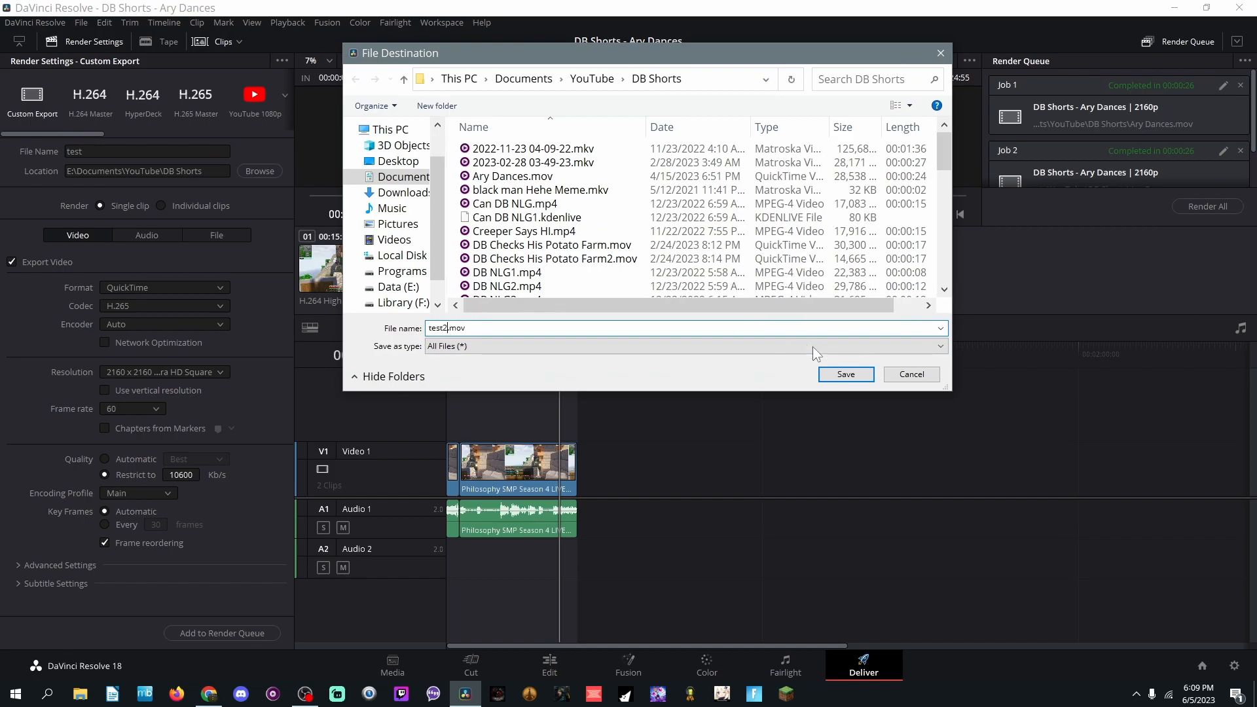
click(846, 374)
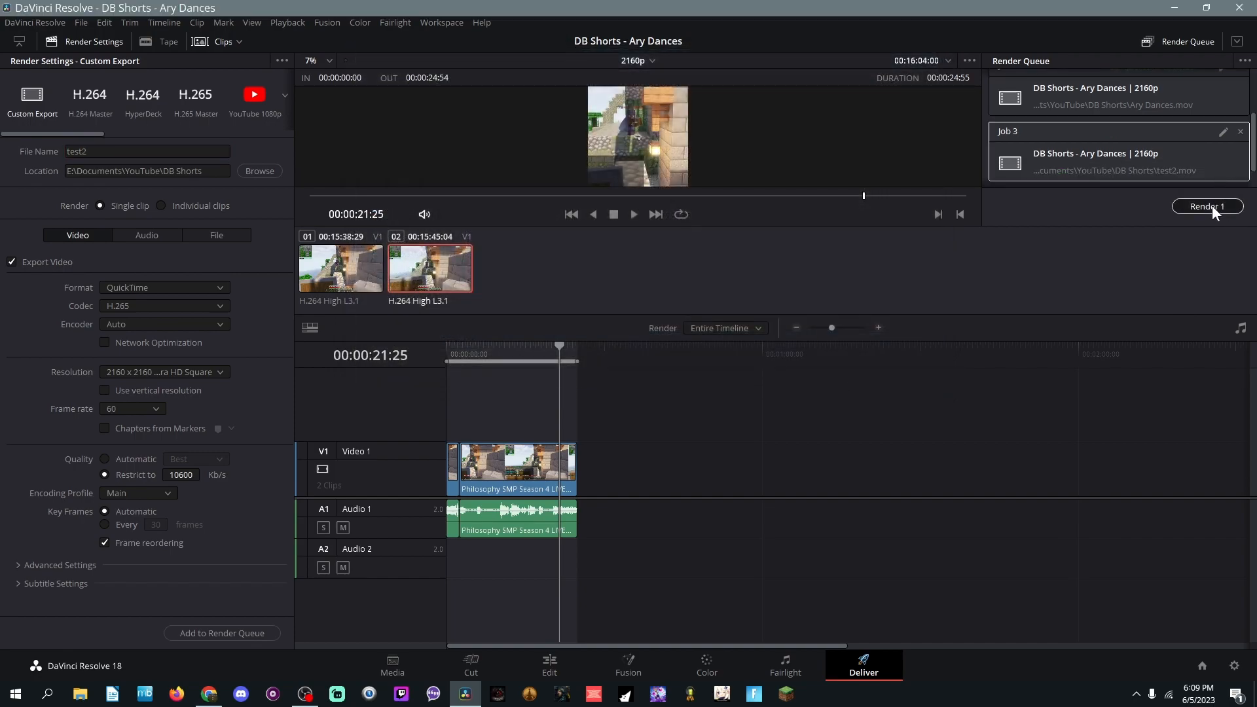
Step: Render the queued job and preview the exported test2.mov from the DB Shorts folder
click(1210, 206)
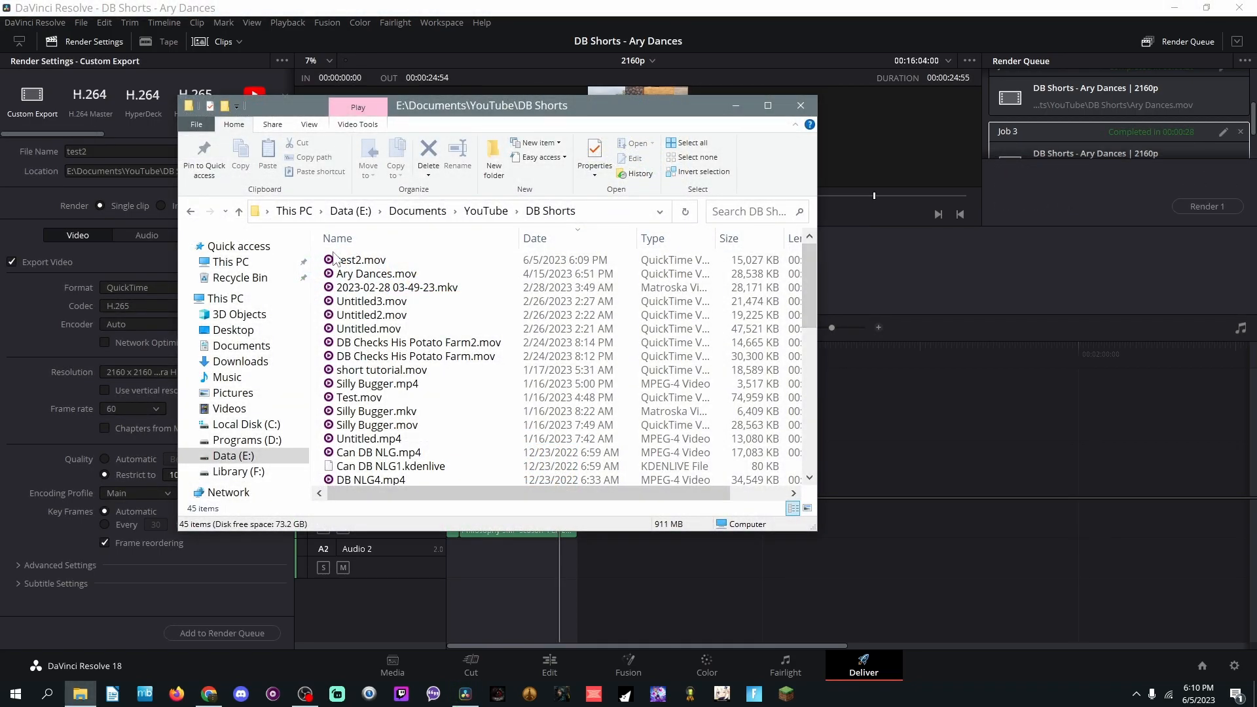
double_click(350, 261)
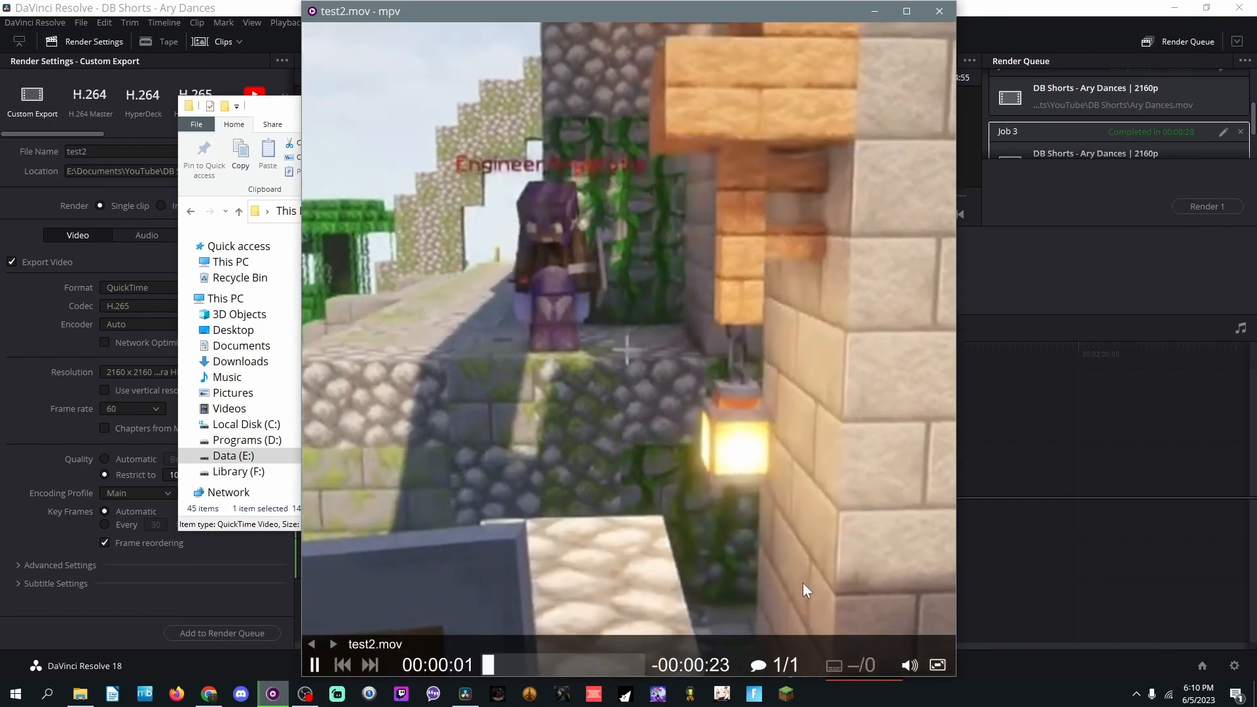
click(939, 11)
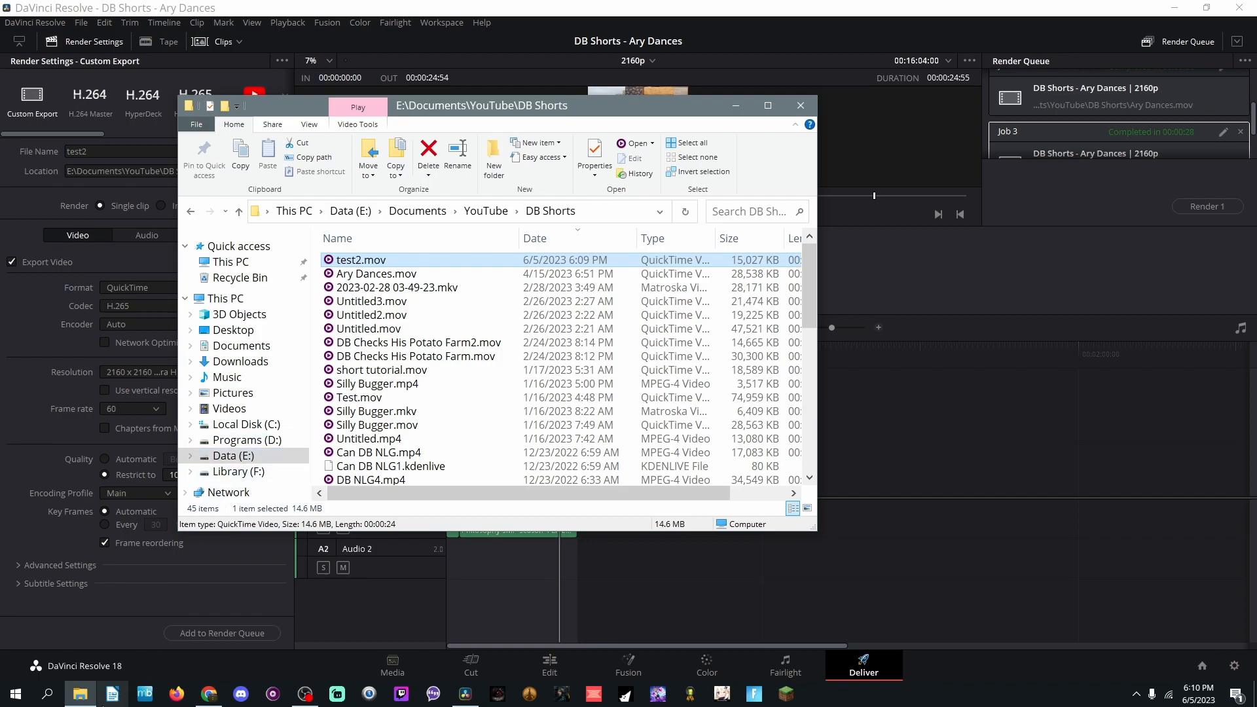
Step: Open a second File Explorer window beside the first and browse to the MediaInfoXP folder on Programs (D:)
right_click(80, 694)
click(89, 579)
drag(455, 125, 777, 162)
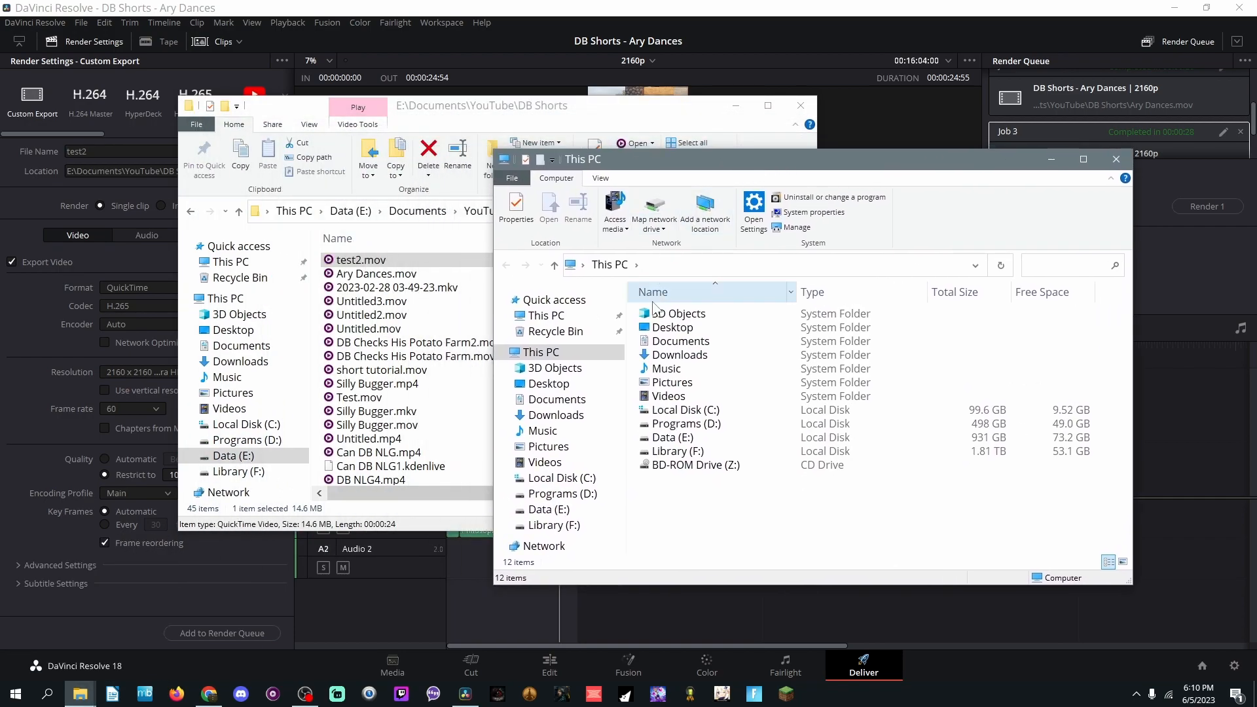
double_click(687, 423)
drag(1123, 322, 1106, 402)
double_click(754, 407)
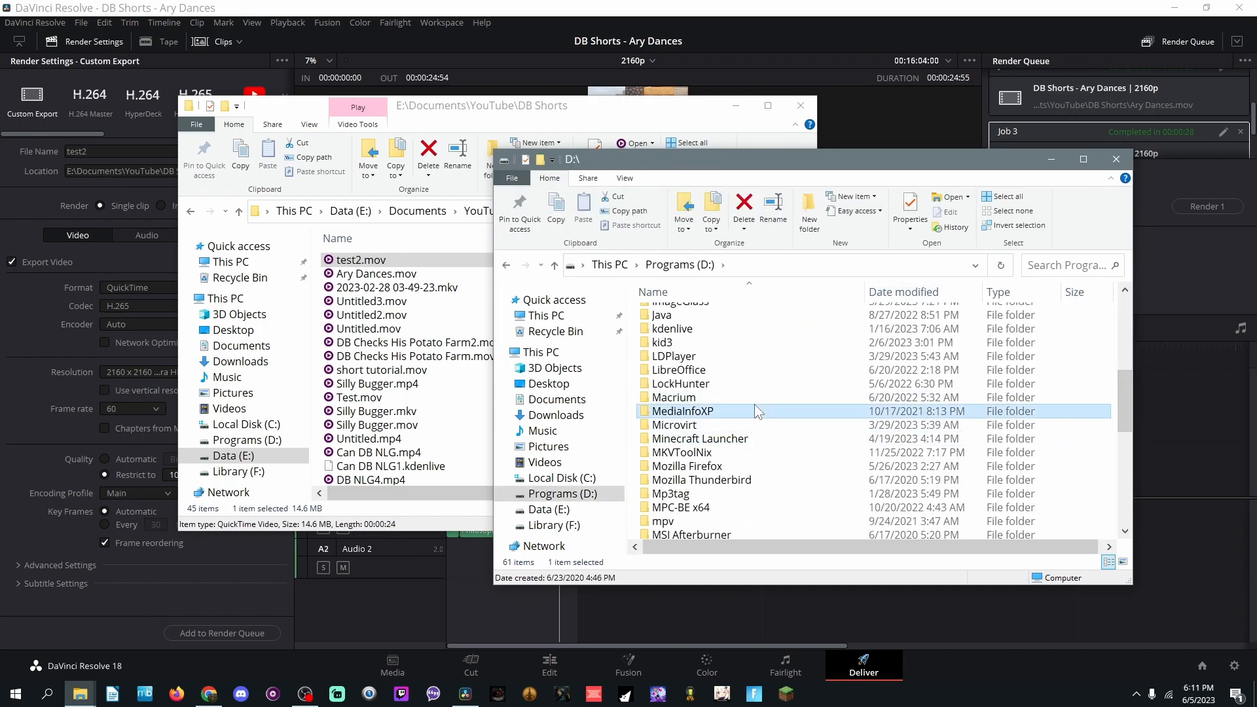
Step: Launch MediaInfoXP and analyze test2.mov to examine its general and video properties
double_click(681, 382)
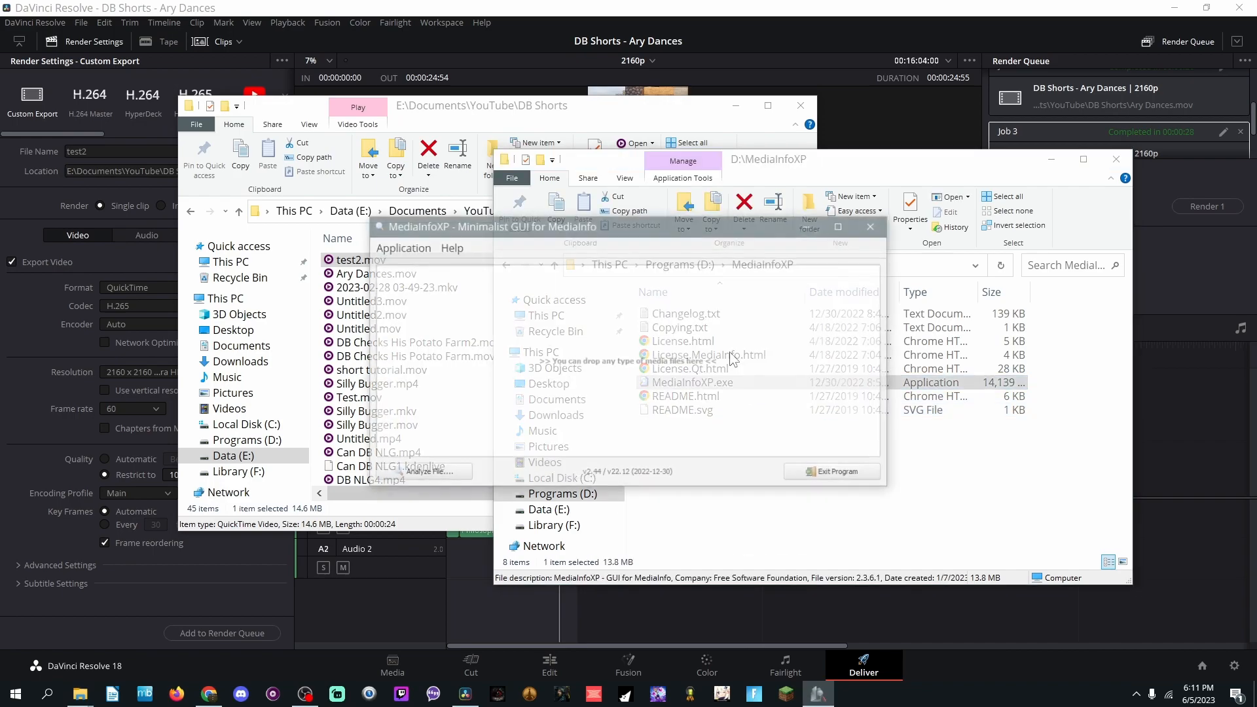
drag(354, 254, 841, 288)
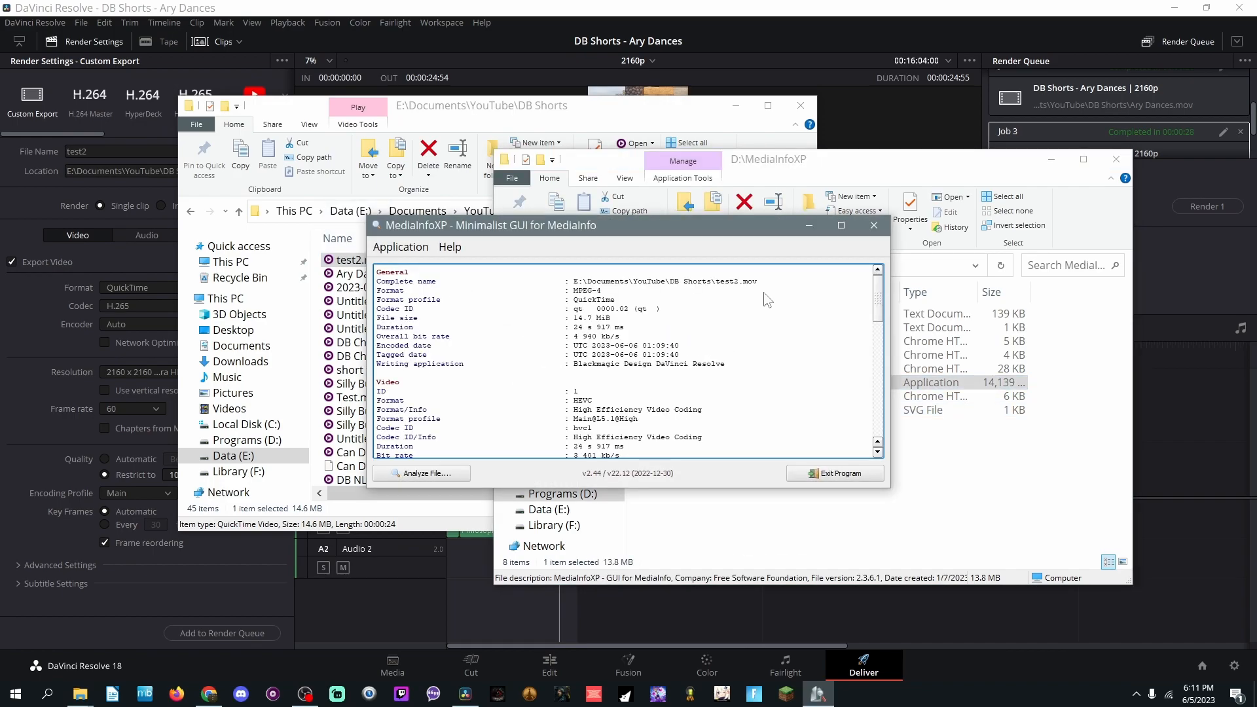
drag(881, 279, 881, 299)
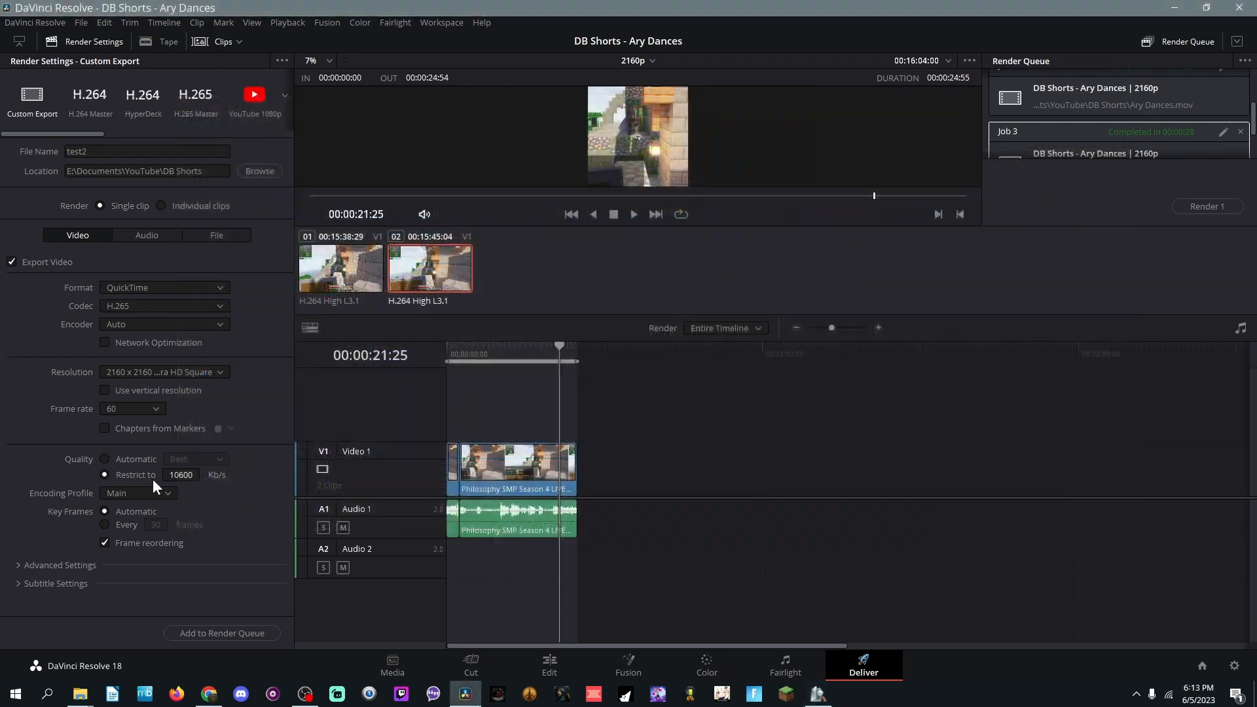
Step: Restrict the export's video quality to 2000 Kb/s and render it as test3.mov in DaVinci Resolve
click(104, 459)
click(102, 473)
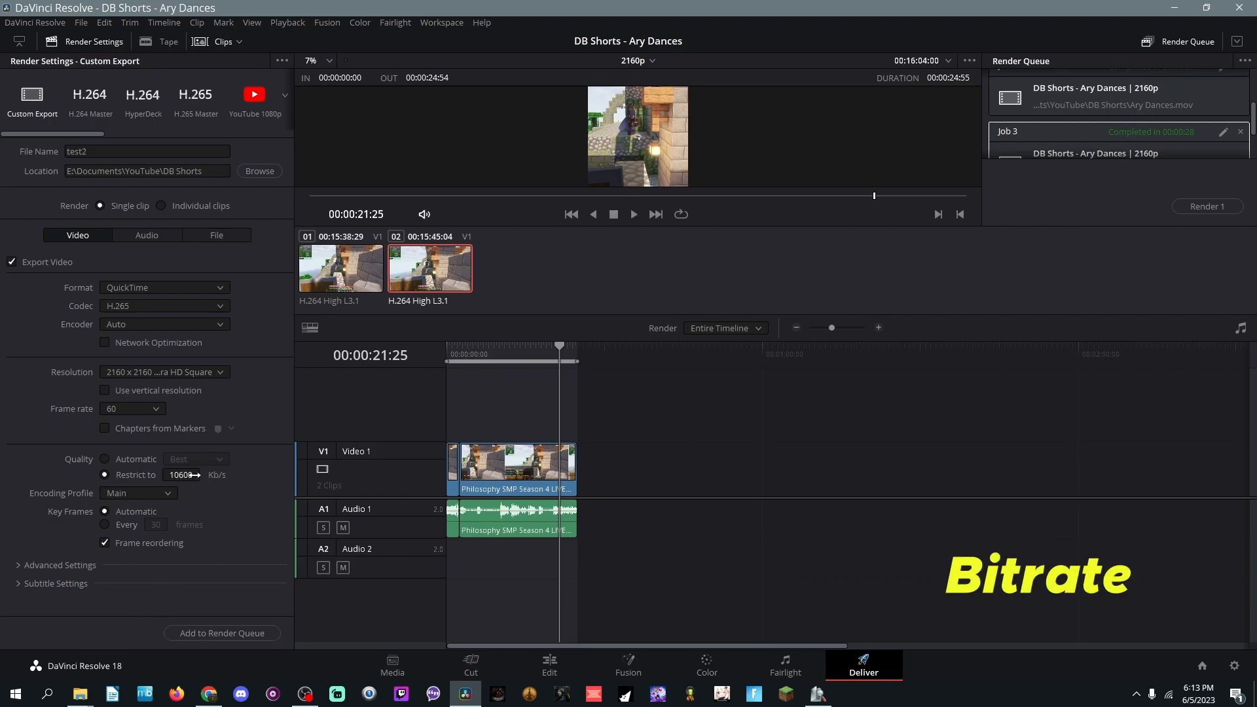
drag(197, 475, 178, 476)
double_click(178, 476)
text(2000)
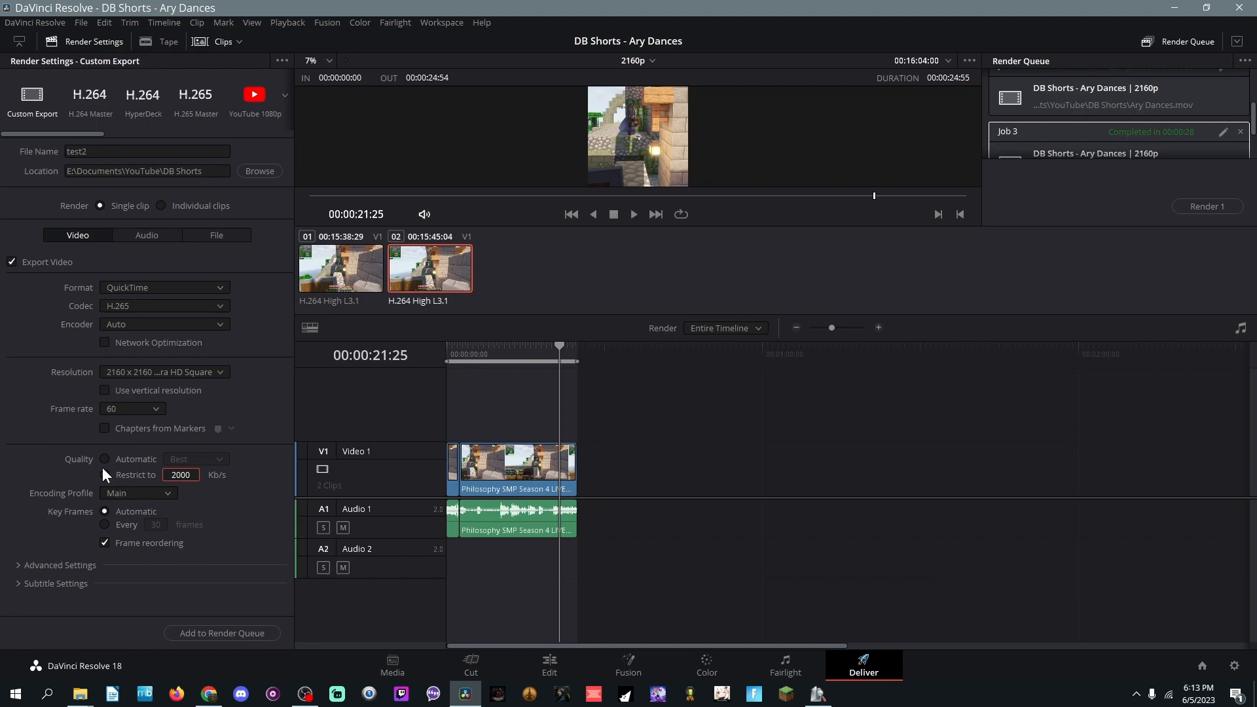
click(1215, 207)
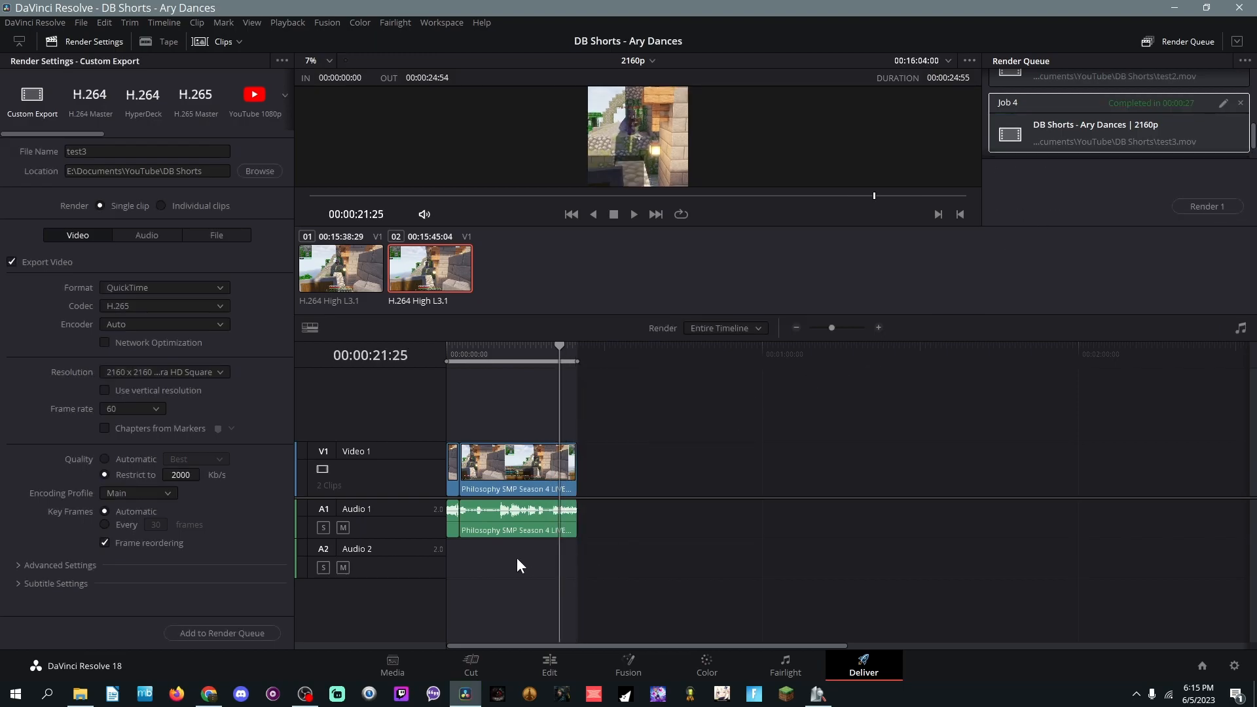
Step: Switch to File Explorer, open the YouTube DB Shorts folder on Data (E:), and select test3.mov
click(80, 694)
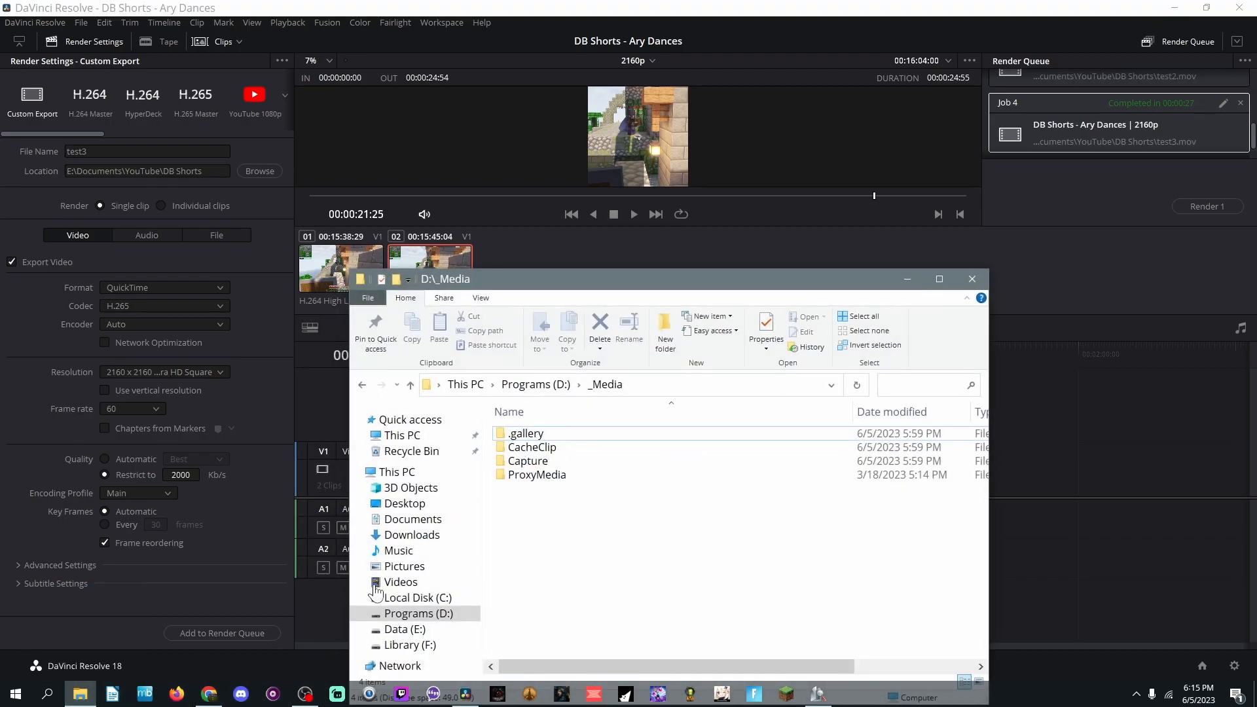
click(415, 630)
double_click(558, 434)
double_click(567, 535)
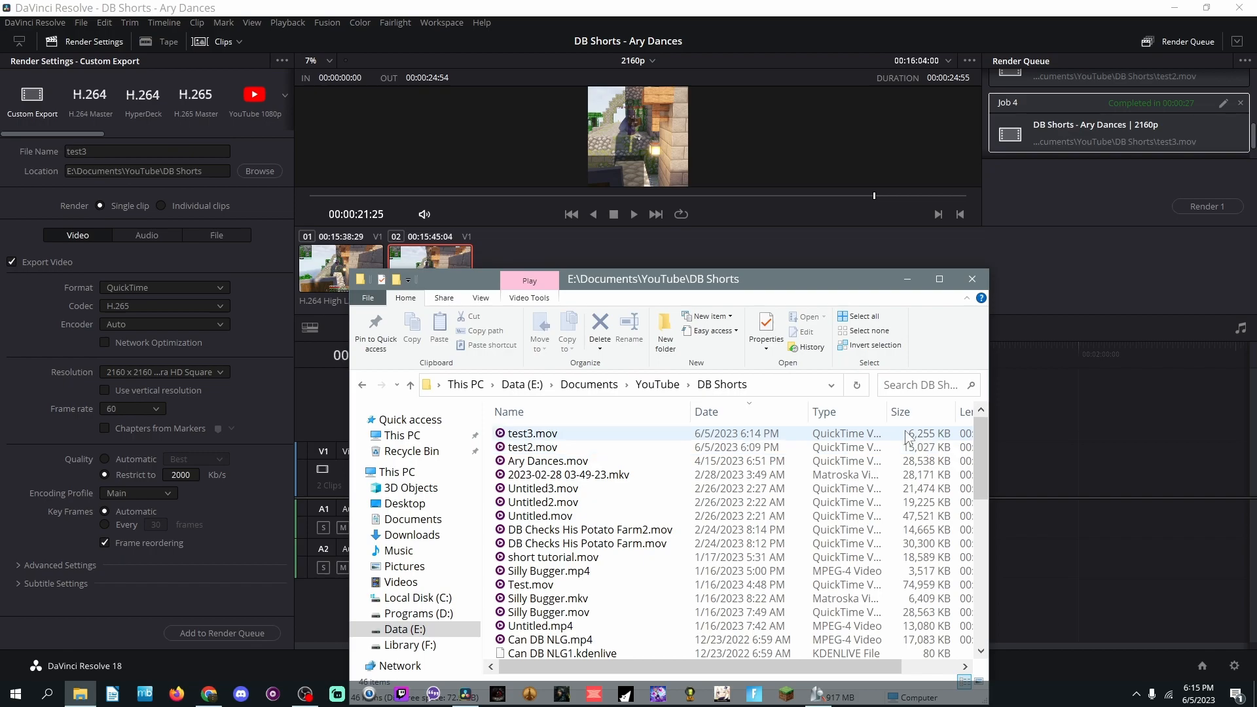
click(524, 433)
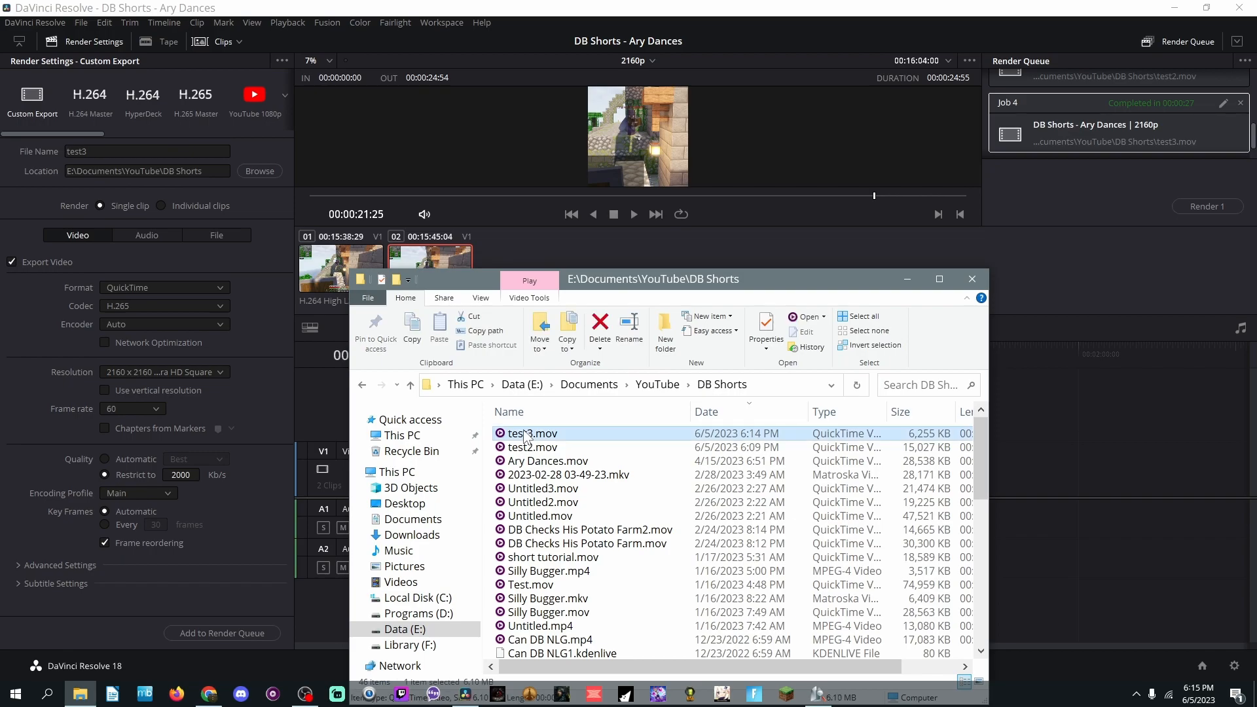